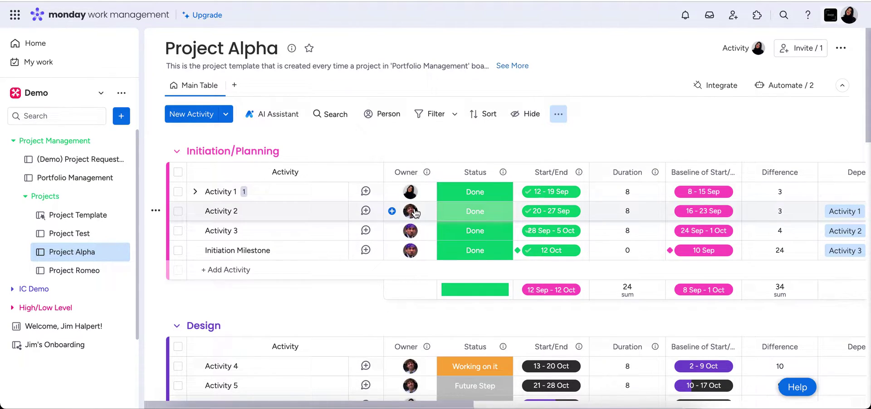
- Review the owners, statuses and start/end dates of the activities in each phase of the Project Alpha board
mouse_move(416, 213)
mouse_move(412, 234)
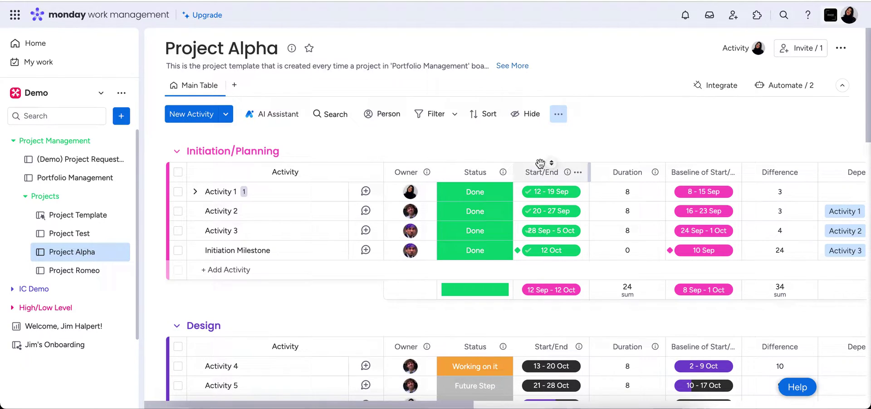
scroll(497, 149, "down", 2)
scroll(497, 149, "down", 3)
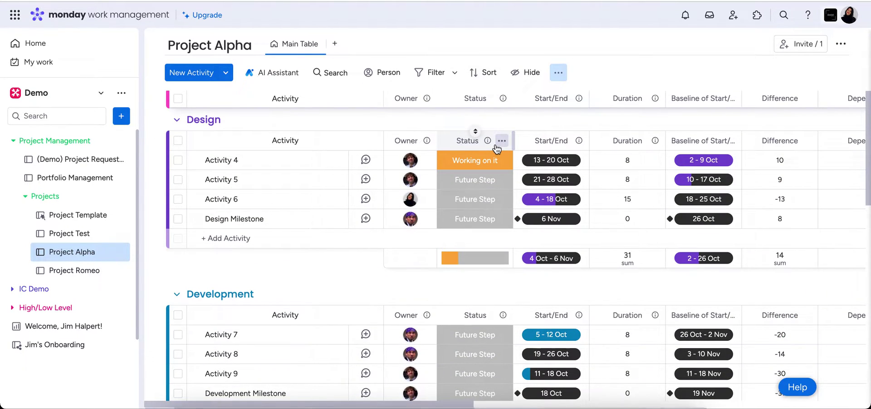
scroll(497, 149, "down", 3)
scroll(496, 148, "down", 4)
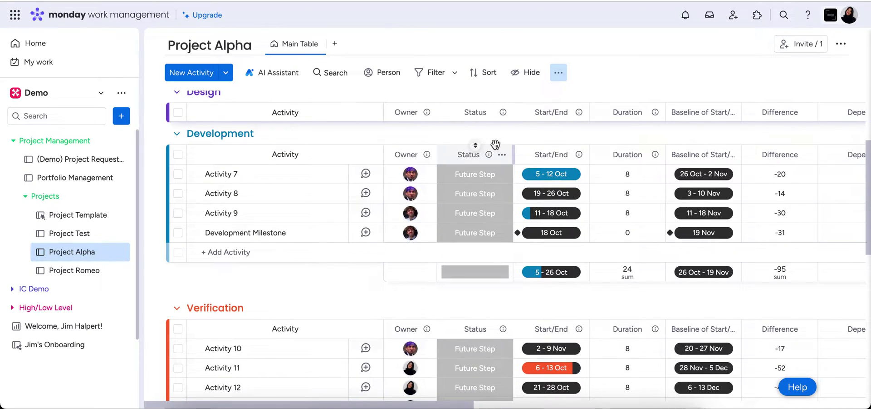
scroll(516, 191, "down", 3)
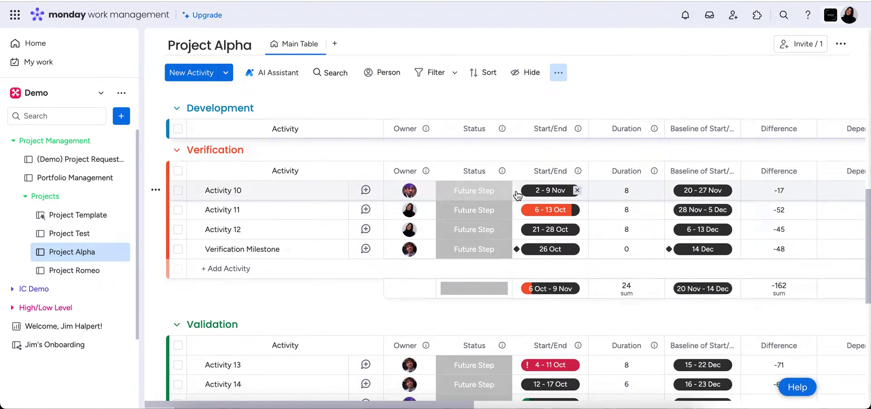
scroll(517, 194, "up", 7)
scroll(517, 194, "up", 5)
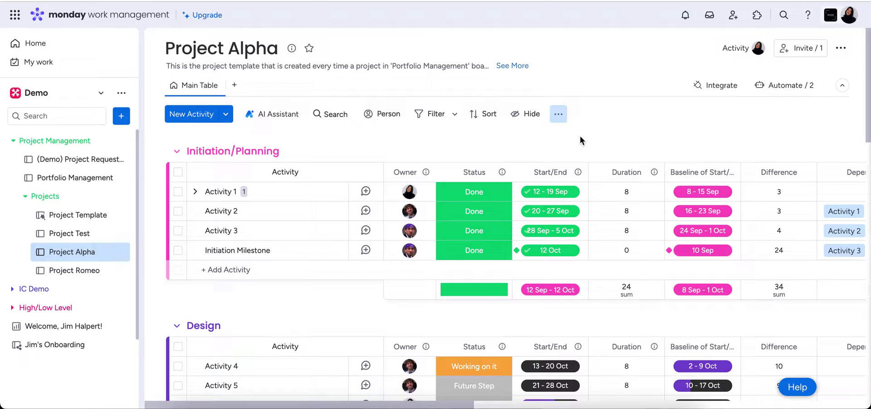
- Start creating a new account team and name it Project Alpha Team
left_click(832, 16)
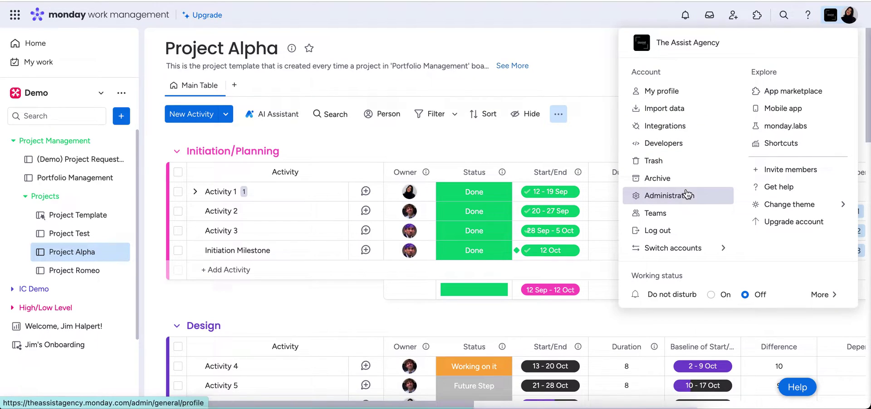
left_click(666, 220)
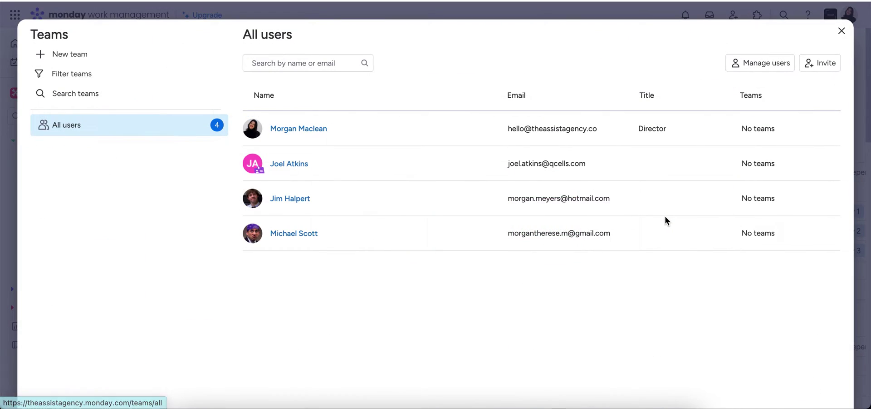
left_click(68, 57)
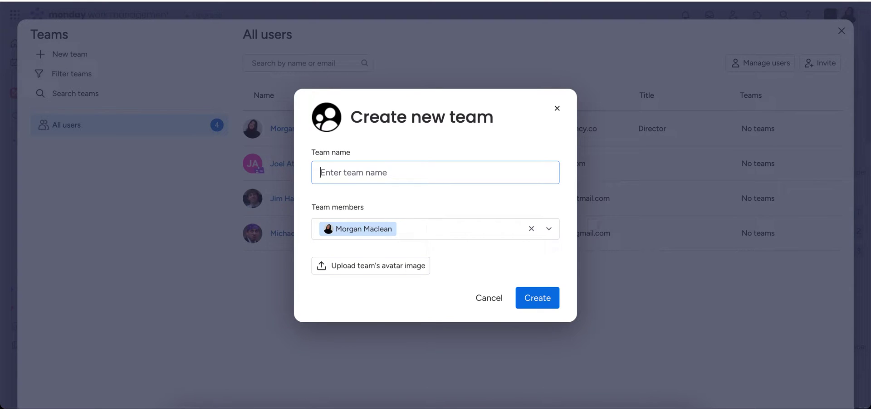
type("Project Alpha Team")
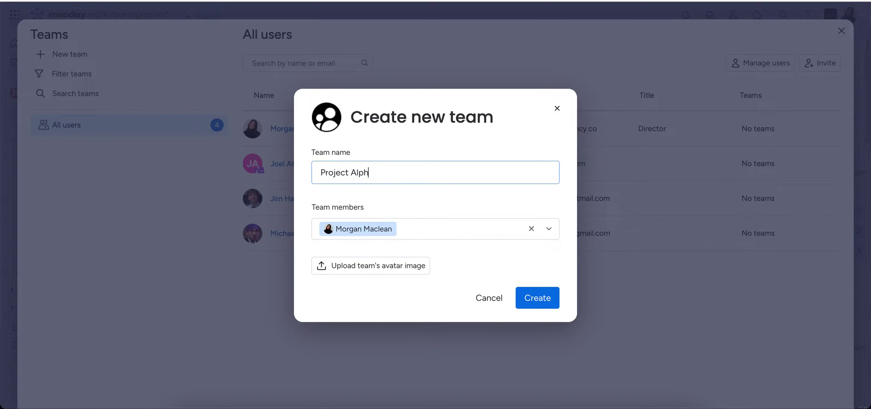
- Add the two other available users as team members, create the team and return to the board
left_click(458, 229)
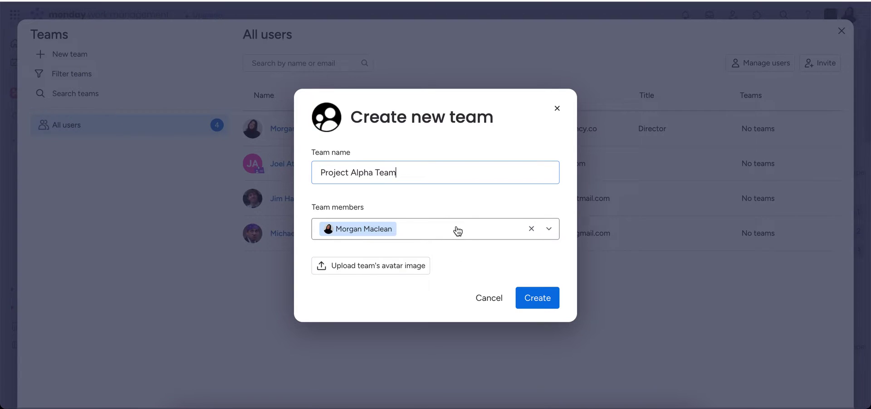
left_click(428, 258)
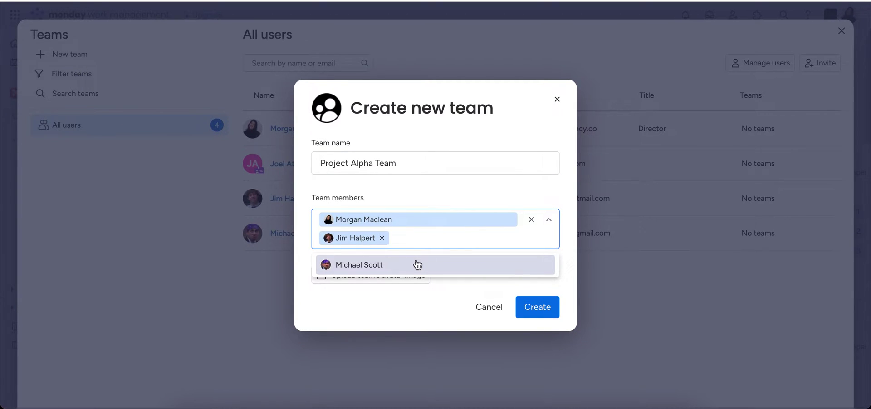
left_click(418, 262)
left_click(417, 326)
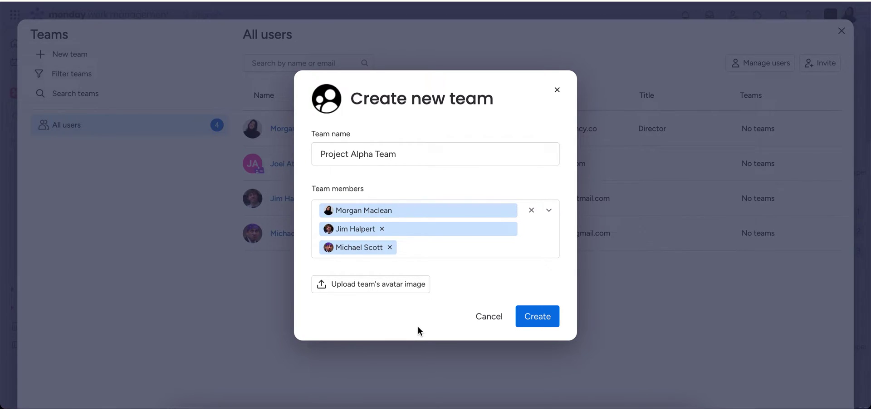
left_click(545, 311)
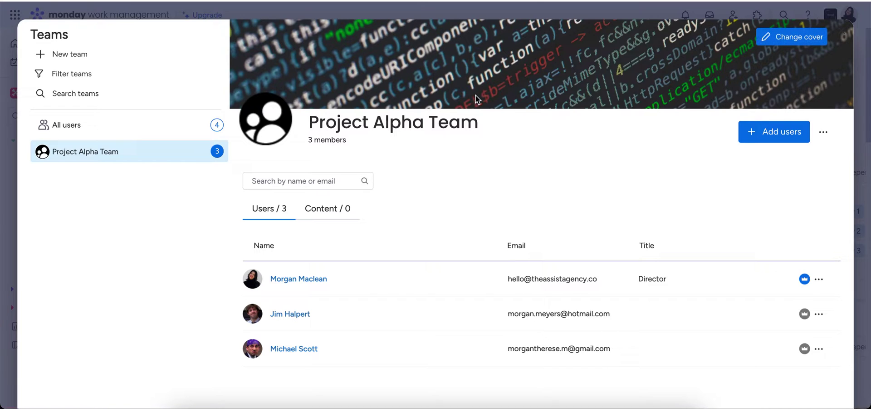
left_click(843, 31)
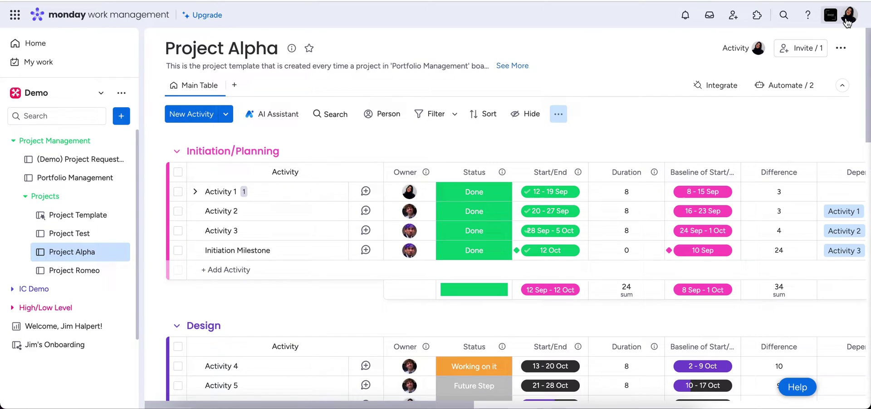
- Open the work schedule settings in the account administration
left_click(847, 16)
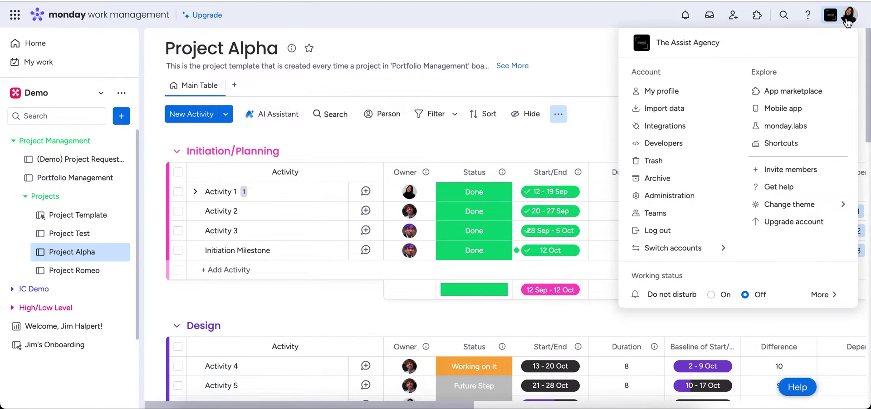
left_click(664, 199)
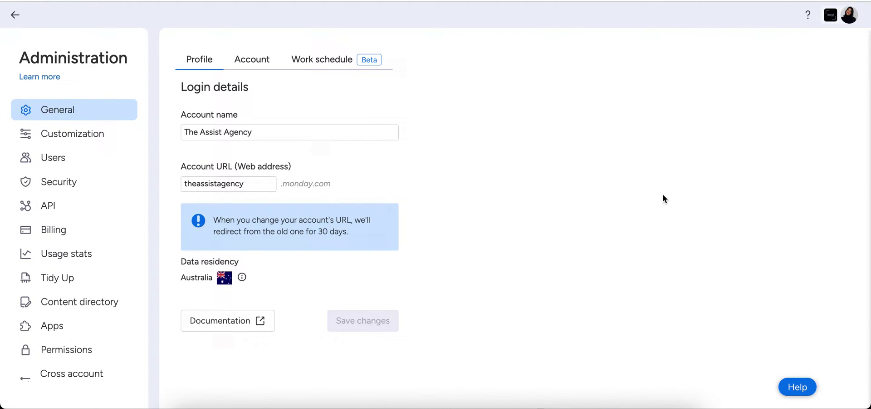
mouse_move(362, 65)
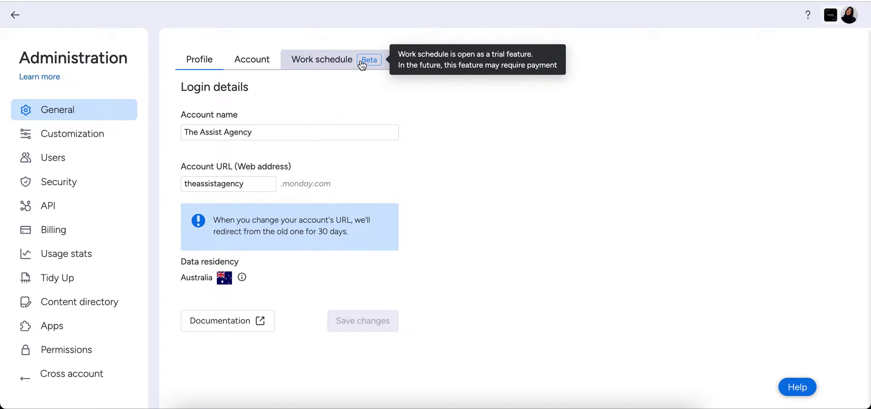
left_click(336, 67)
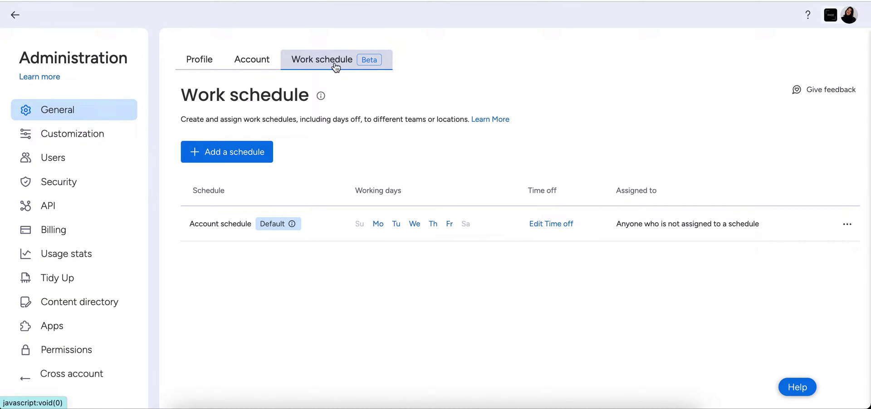
- Add a new work schedule with Thursday and Friday excluded from the working days, and continue to its time off settings
left_click(222, 155)
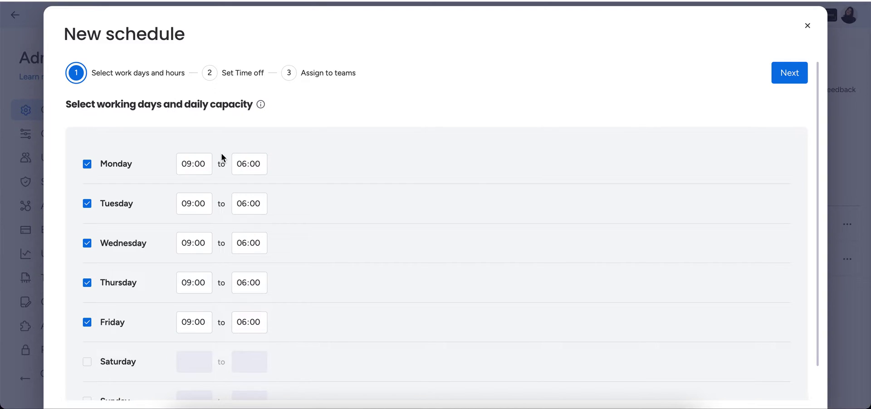
left_click(89, 285)
left_click(86, 322)
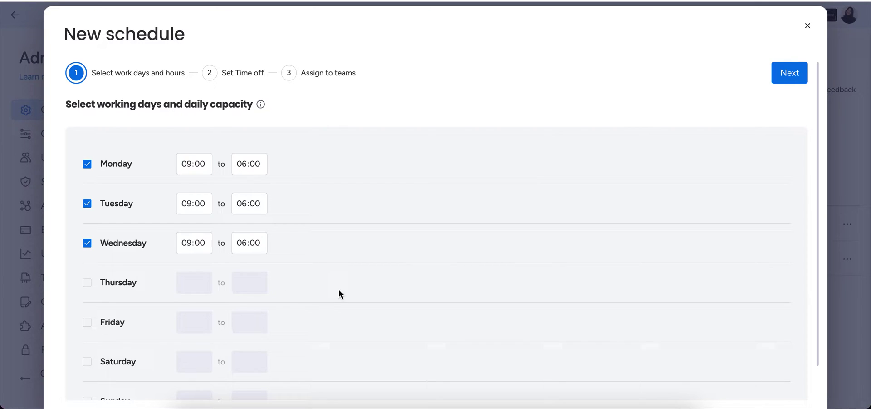
left_click(794, 79)
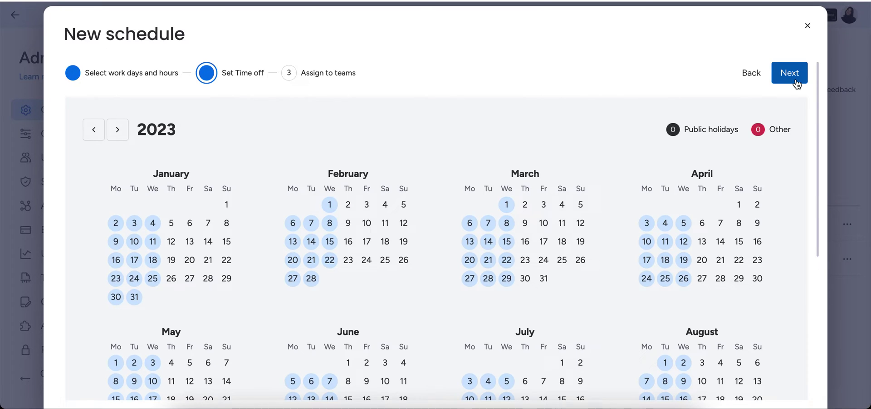
- Add time off named Team Off Site for 16–18 October 2023, categorised as Other
scroll(560, 221, "down", 5)
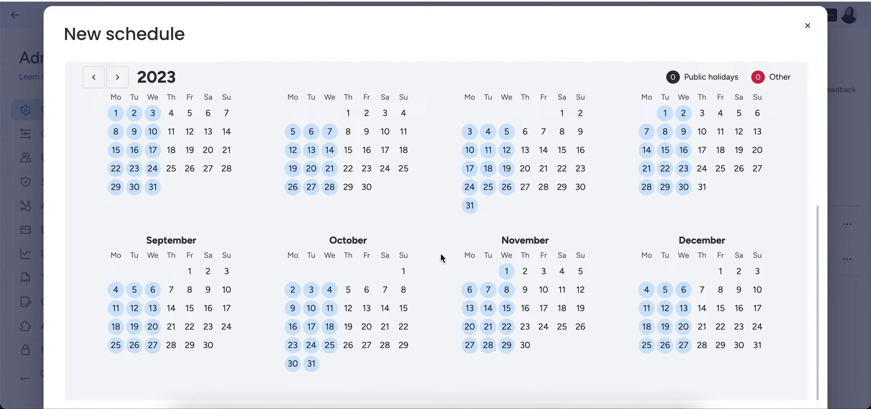
left_click(293, 313)
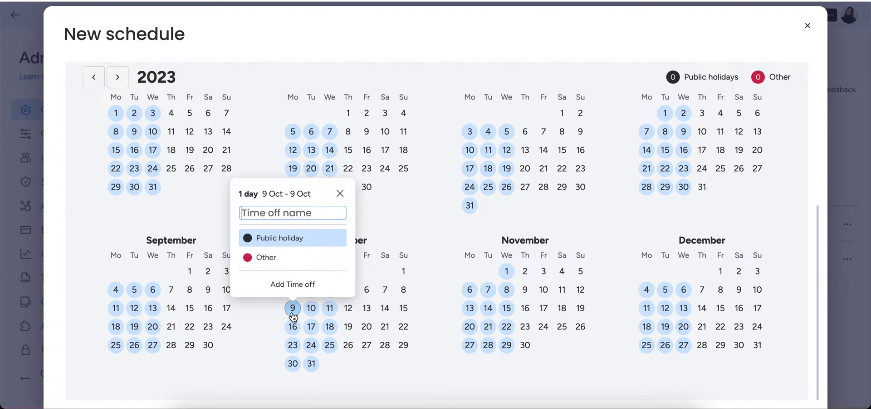
left_click(407, 212)
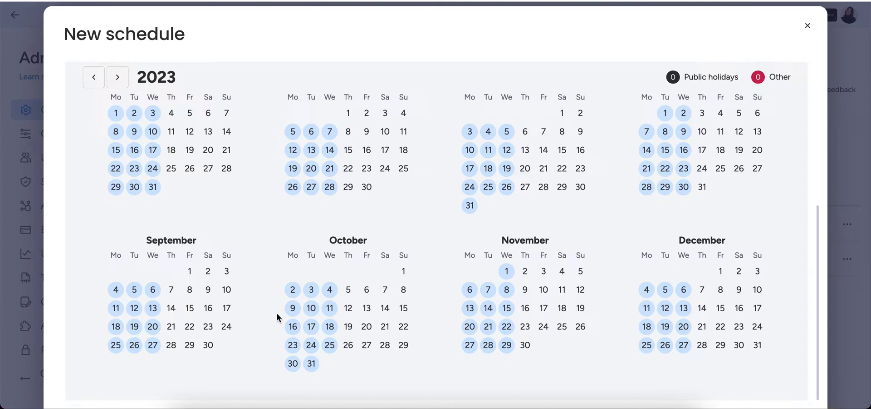
left_click_drag(294, 333, 334, 331)
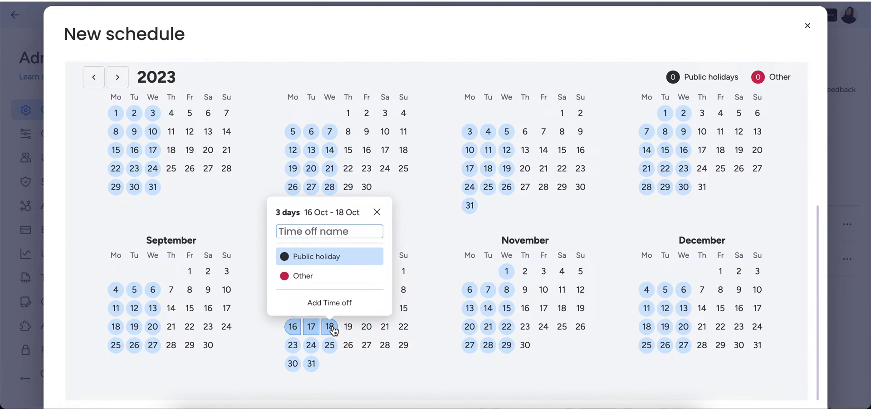
type("Te")
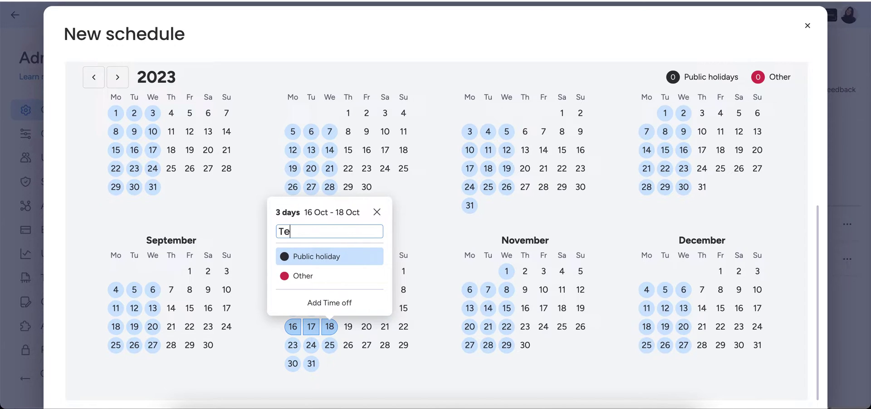
type("am Off Site")
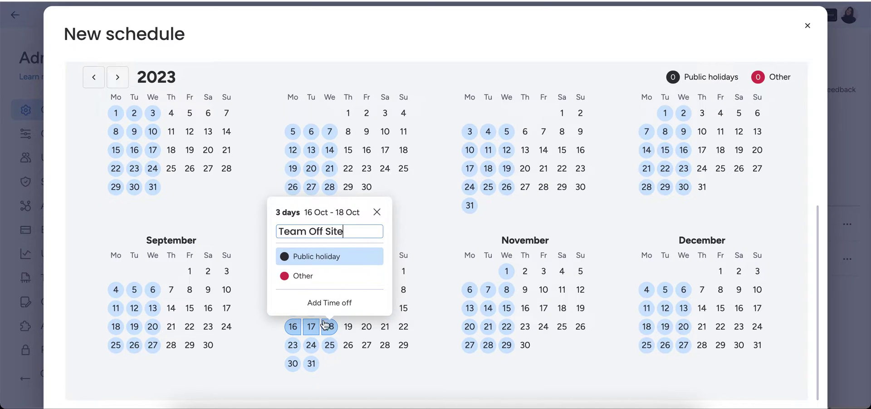
left_click(315, 277)
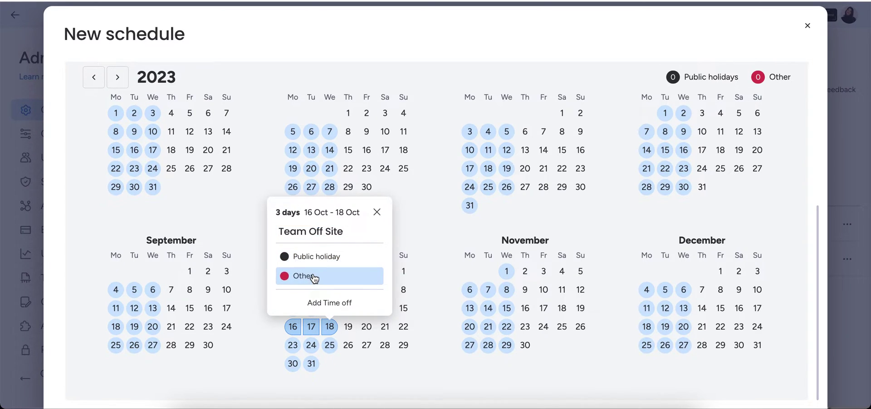
left_click(329, 302)
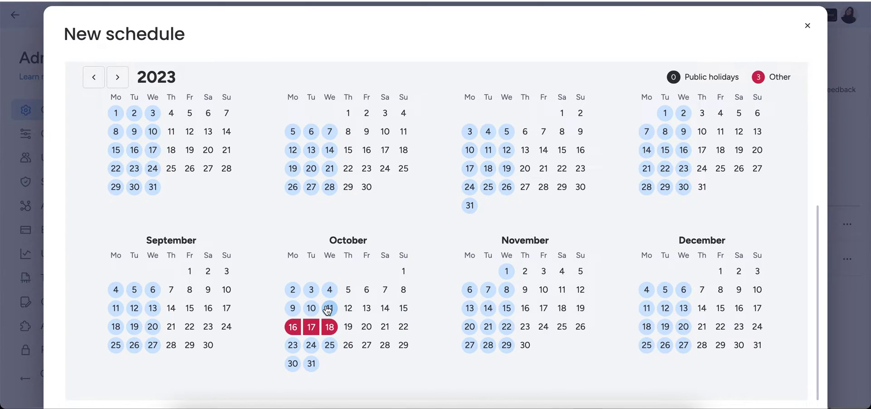
- Add a public holiday named PH on 24 October 2023 to the schedule
left_click(313, 346)
left_click(313, 347)
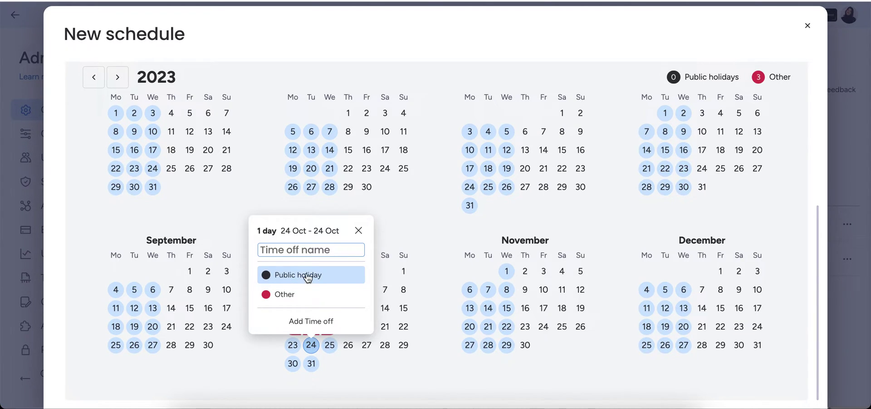
type("PH")
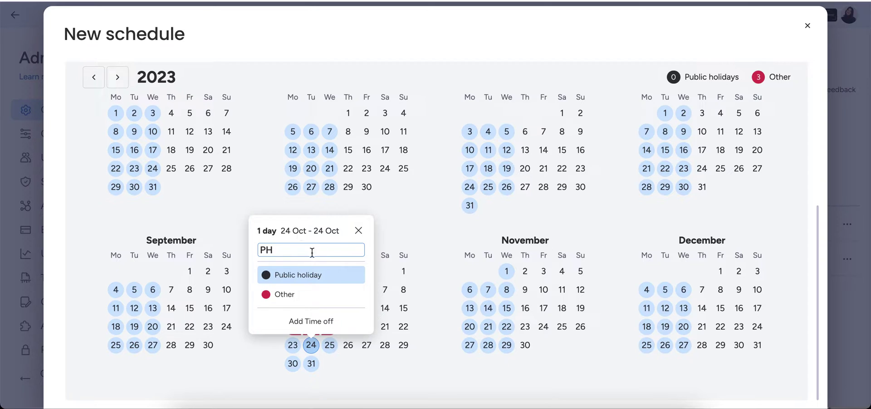
left_click(306, 278)
left_click(311, 320)
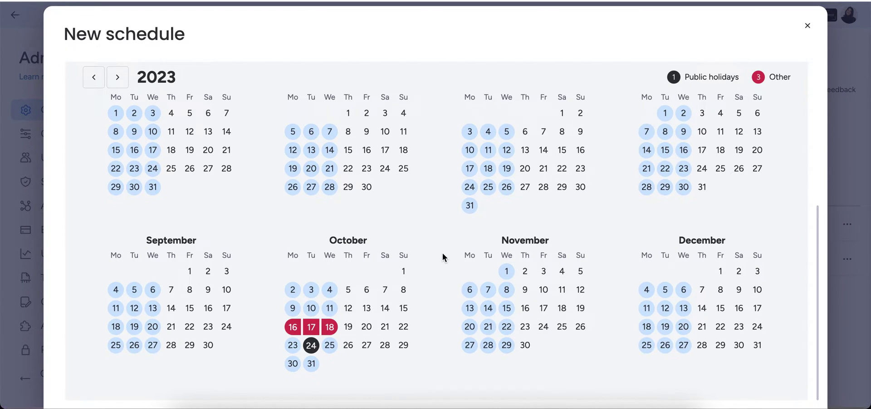
- Continue to the schedule's team assignment and assign Project Alpha Team to it
scroll(528, 194, "up", 6)
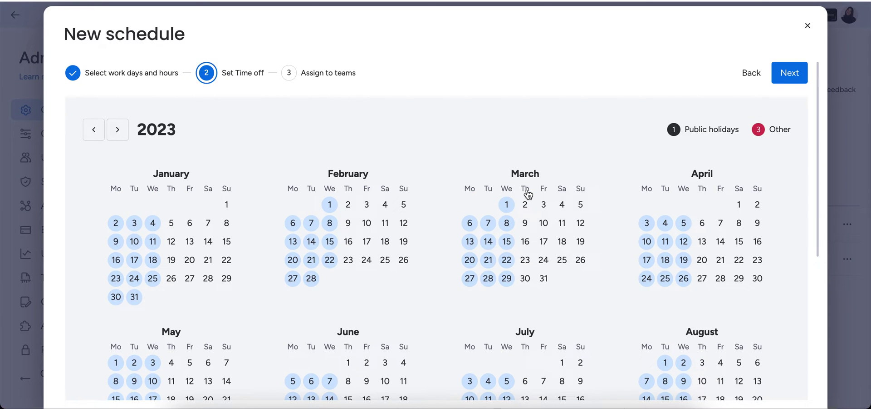
left_click(794, 80)
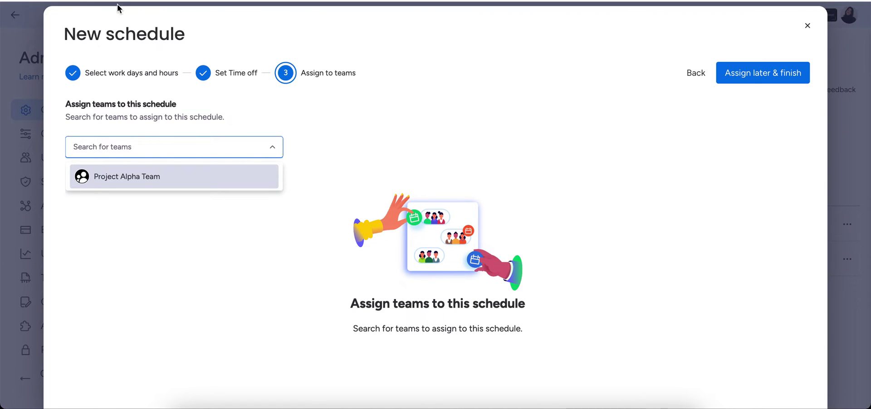
left_click(144, 184)
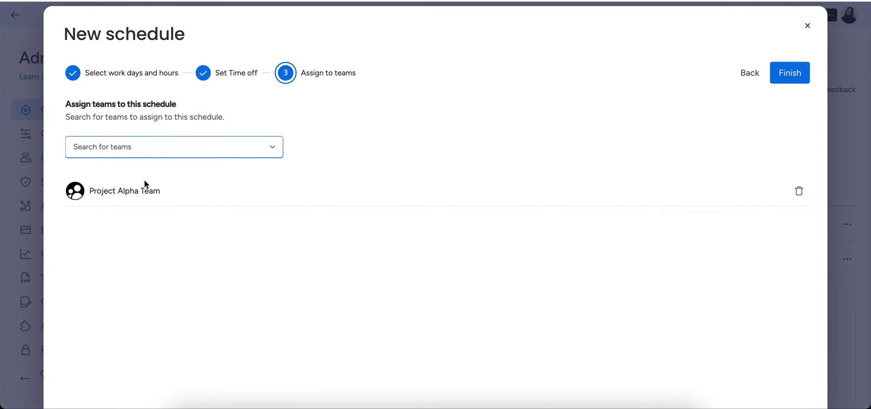
- Finish the new work schedule and leave administration for the Project Alpha board
left_click(794, 75)
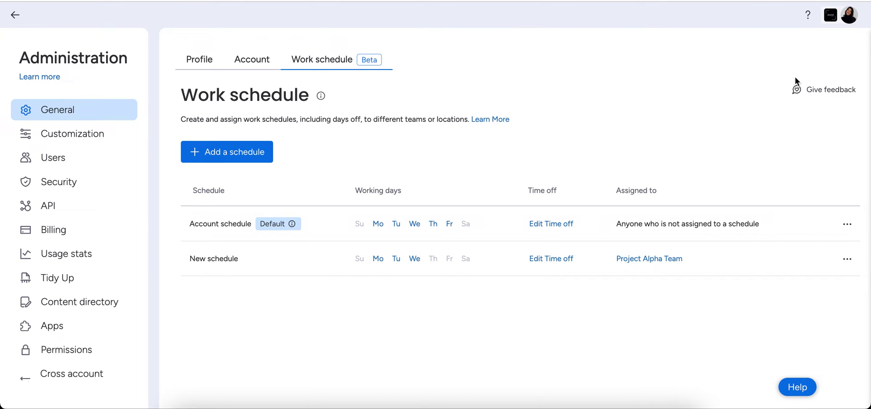
left_click(15, 15)
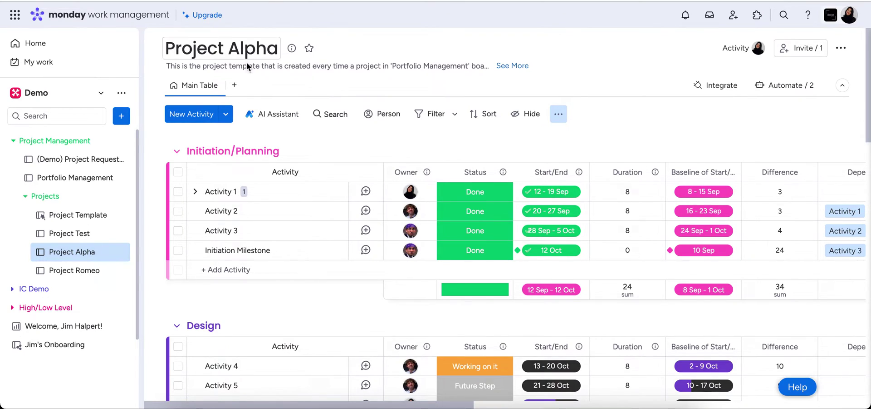
- Add a blank view named Team Capacity to the Project Alpha board
left_click(234, 85)
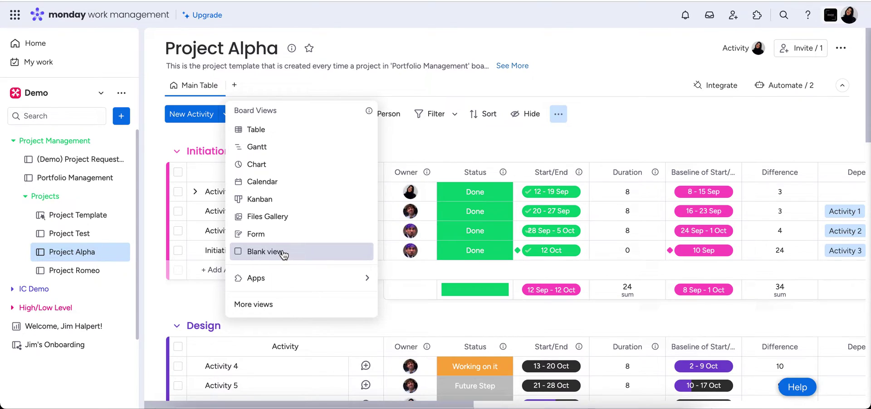
left_click(266, 251)
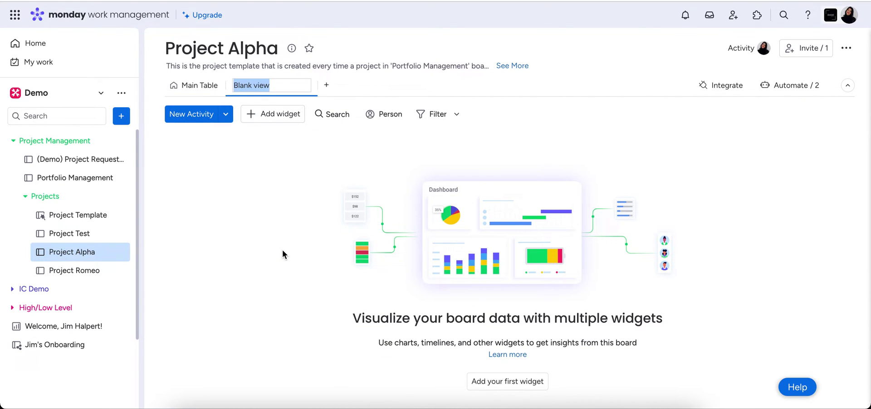
type("Team Cacp")
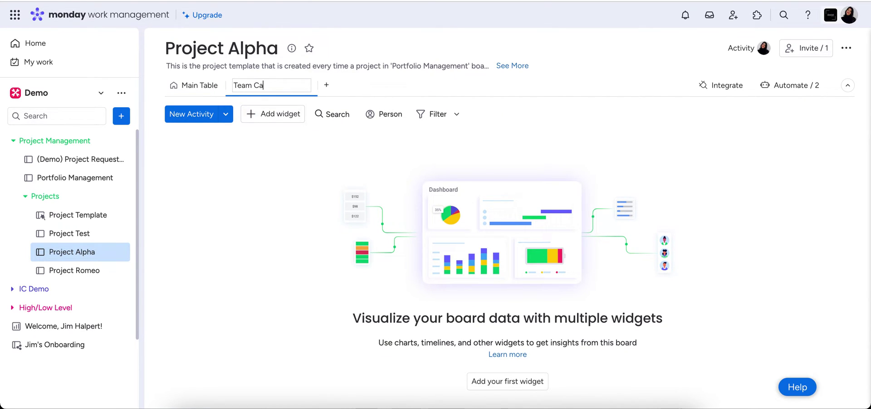
key("BackSpace")
key("BackSpace")
type("pacity")
left_click(289, 237)
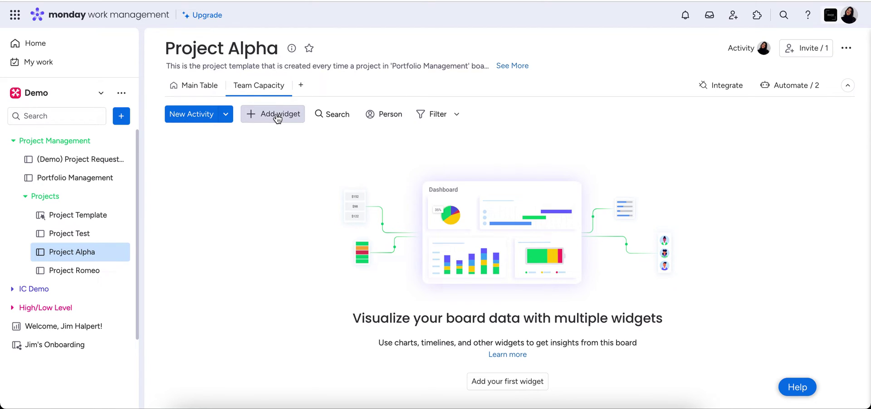
- Search the Widgets Center for workload and add the Workload widget to the Team Capacity view
left_click(278, 114)
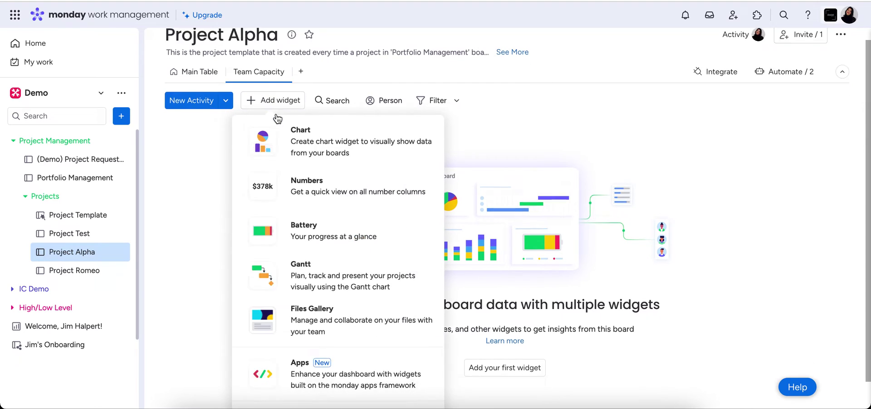
left_click(348, 383)
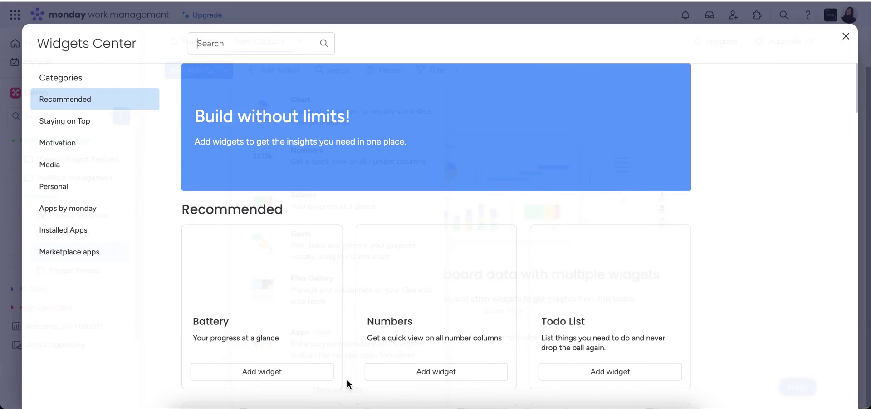
type("workload")
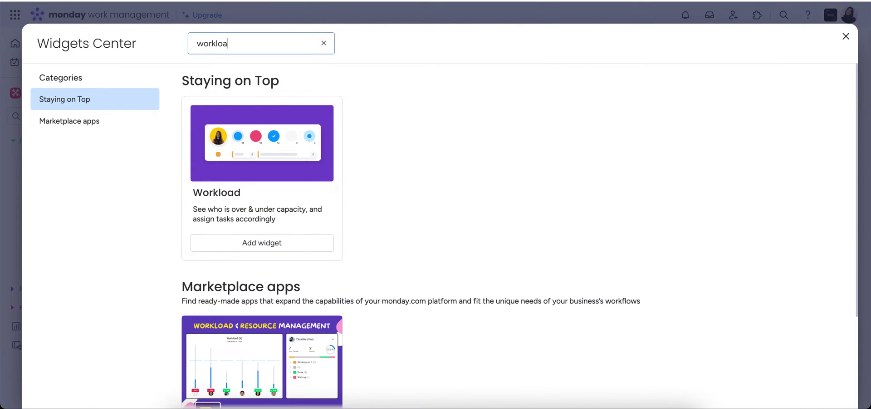
left_click(260, 242)
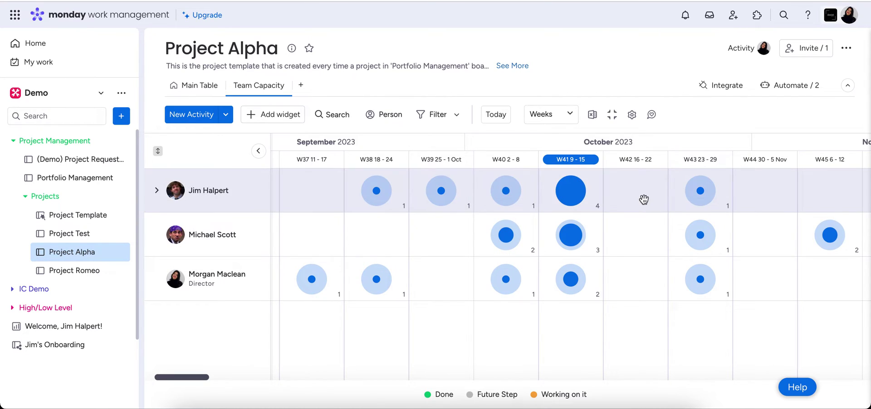
- Show the workload by days and examine how non-working days and time off appear around 9–21 October
left_click(565, 119)
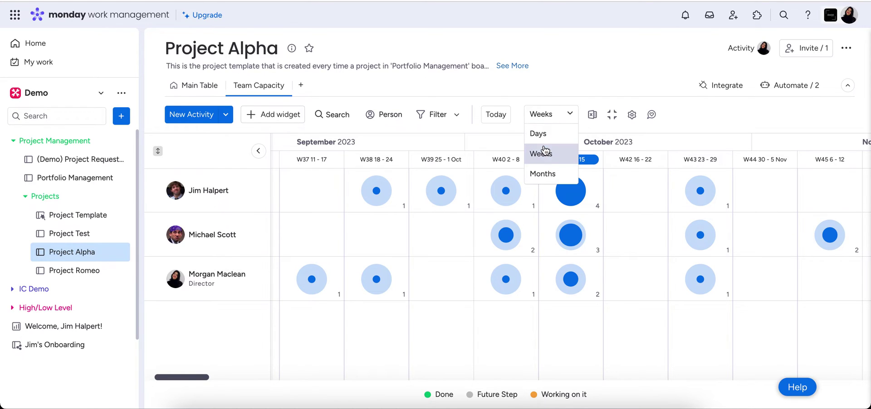
left_click(552, 133)
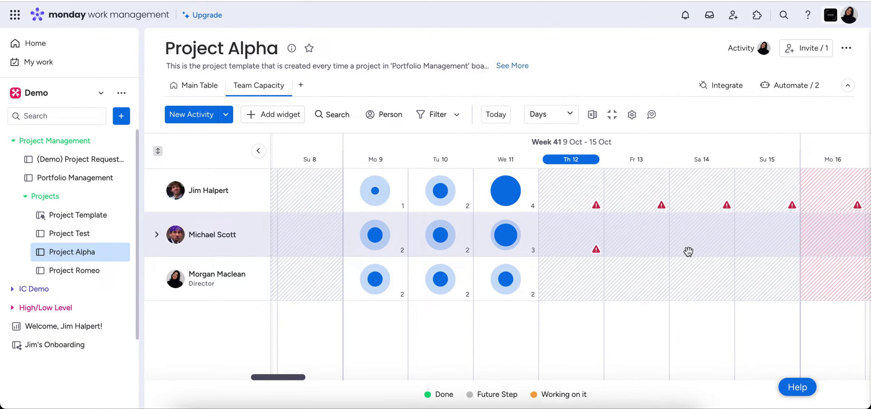
scroll(689, 251, "right", 3)
scroll(689, 251, "right", 2)
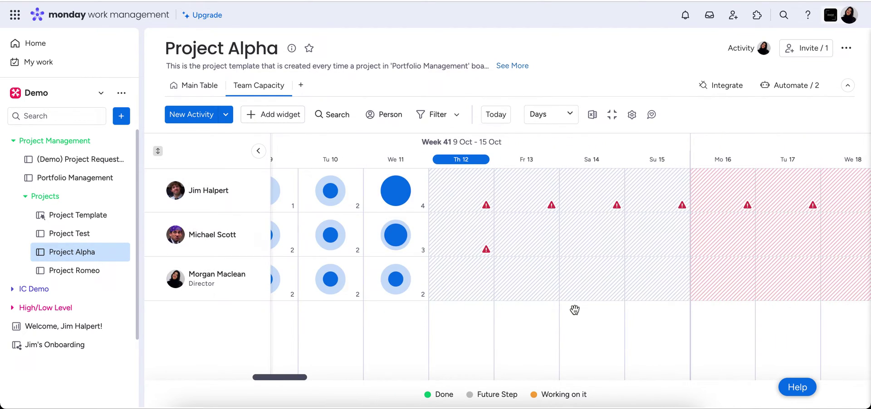
scroll(547, 312, "left", 5)
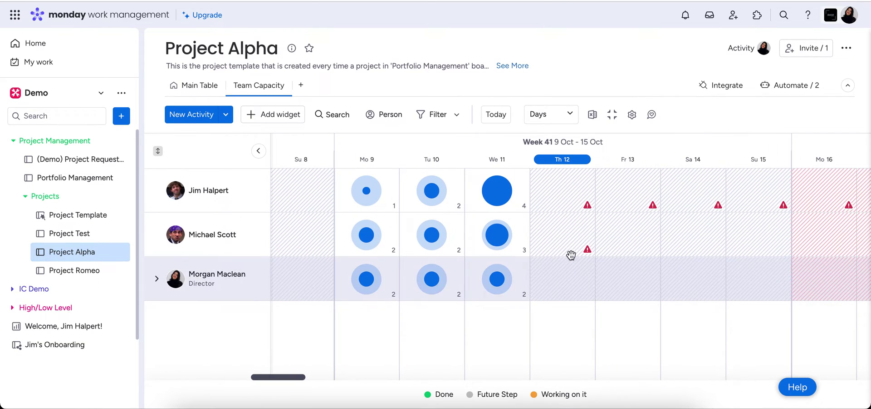
mouse_move(589, 210)
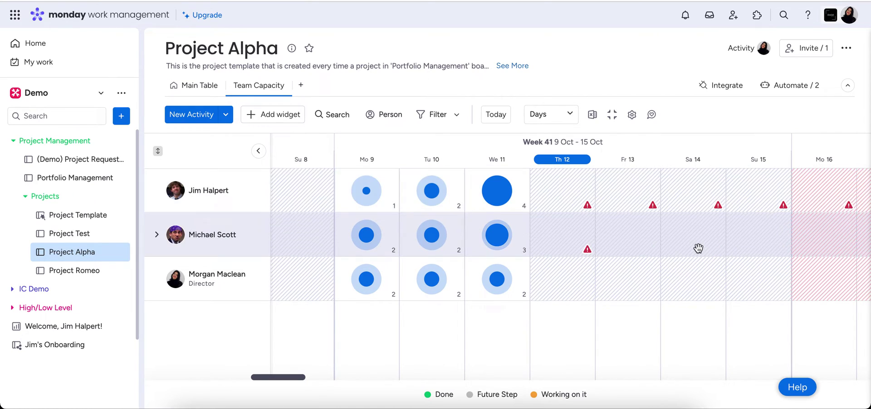
scroll(699, 248, "right", 5)
scroll(699, 247, "right", 3)
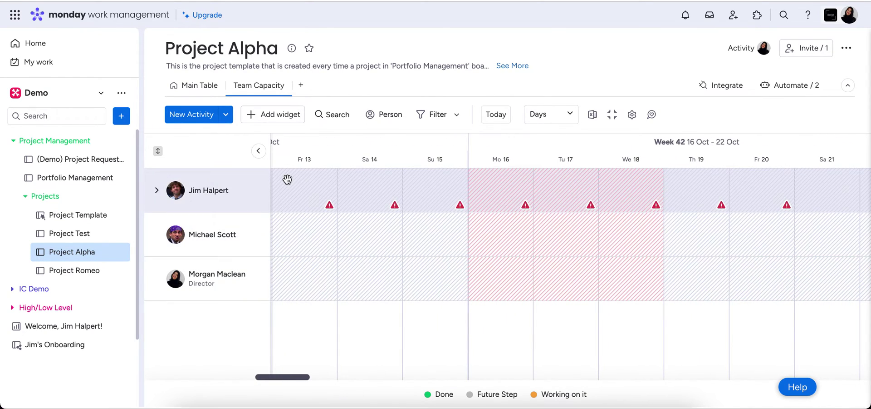
- Expand the first team member's row to review activities against the Team Off Site and PH days, and collapse it
left_click(157, 191)
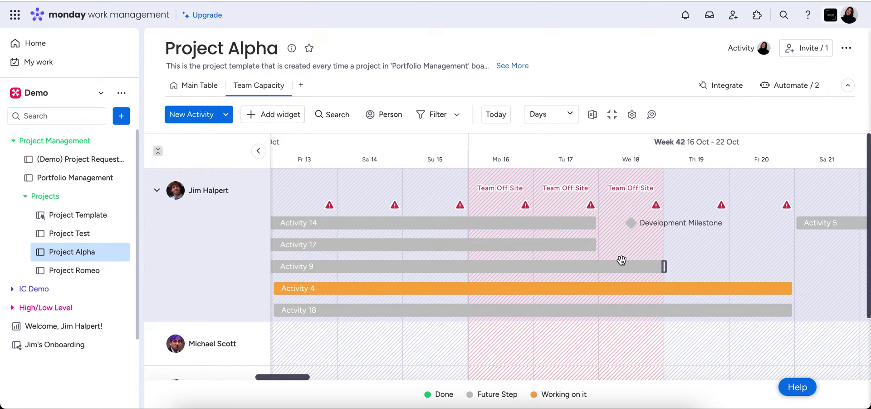
scroll(622, 260, "right", 5)
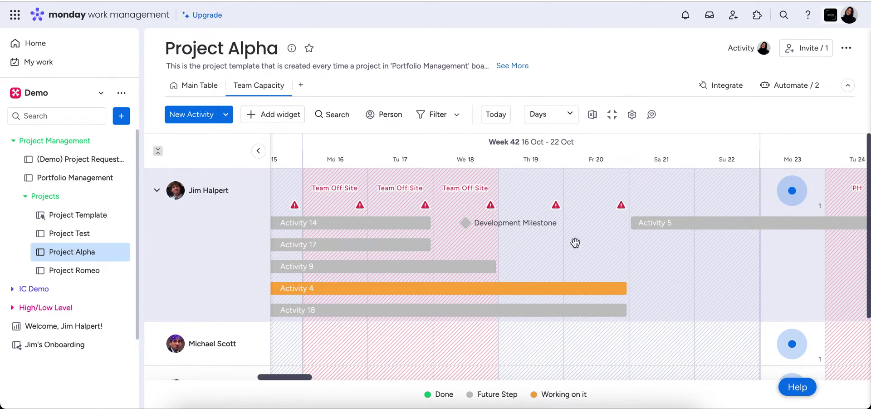
scroll(400, 236, "left", 9)
scroll(399, 236, "left", 6)
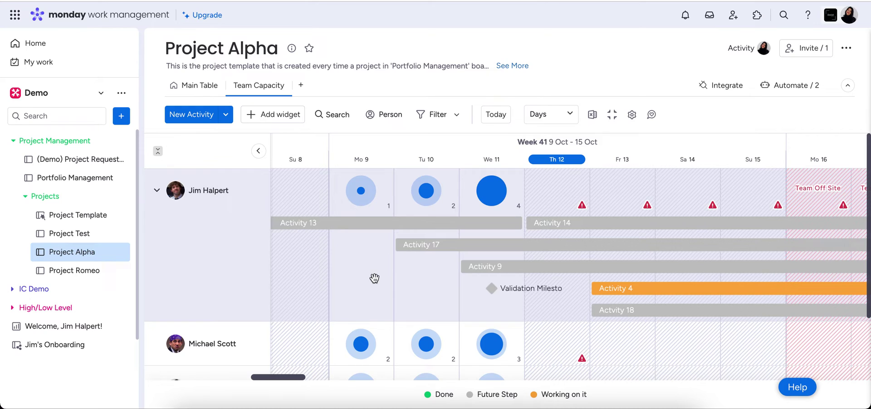
left_click(157, 191)
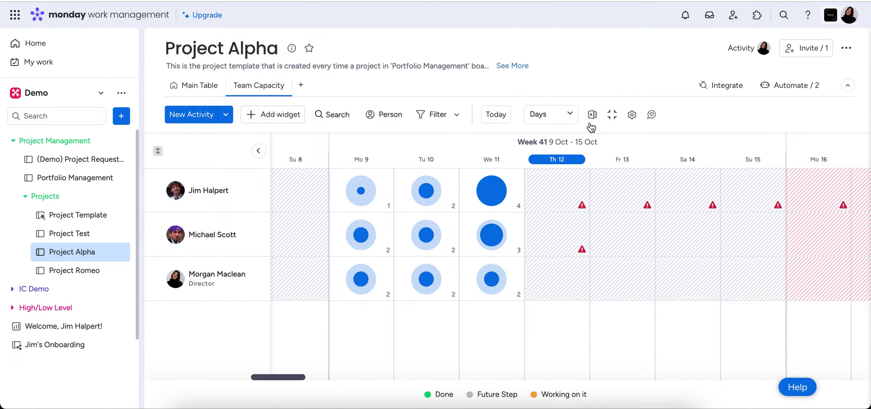
- Open the Effort and Capacity section of the Workload widget's settings
left_click(632, 115)
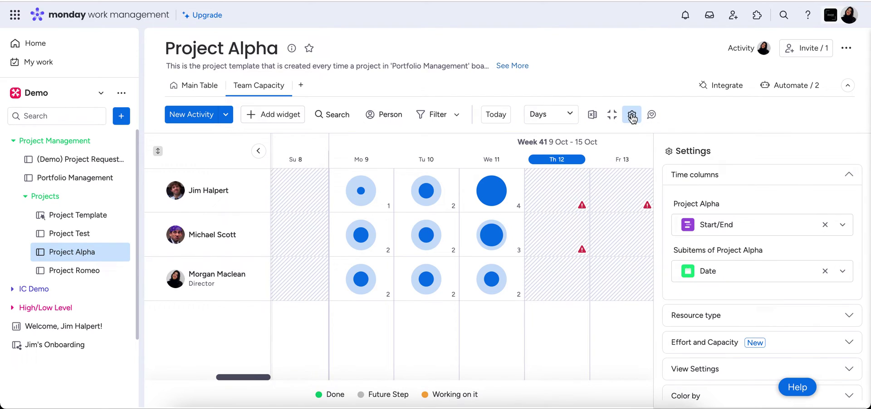
scroll(802, 254, "down", 1)
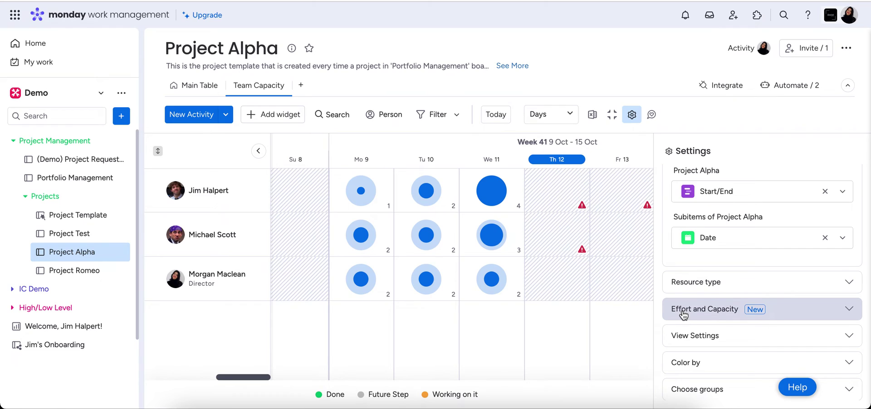
left_click(703, 311)
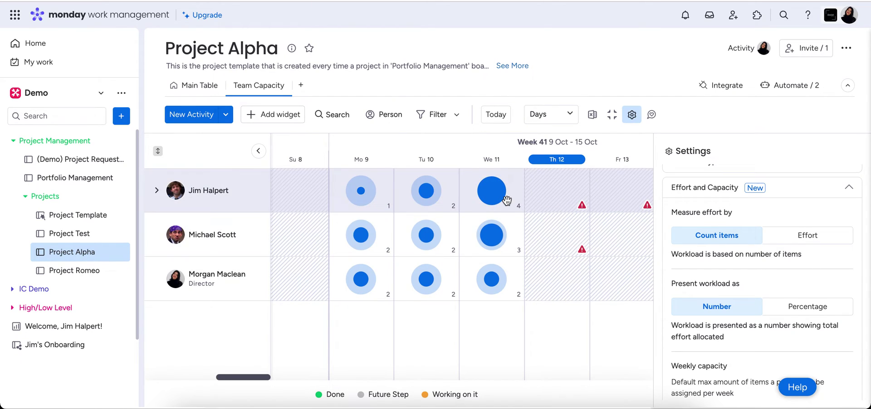
- Try measuring workload by Effort and presenting it as Percentage, restoring Count items and Number
left_click(836, 237)
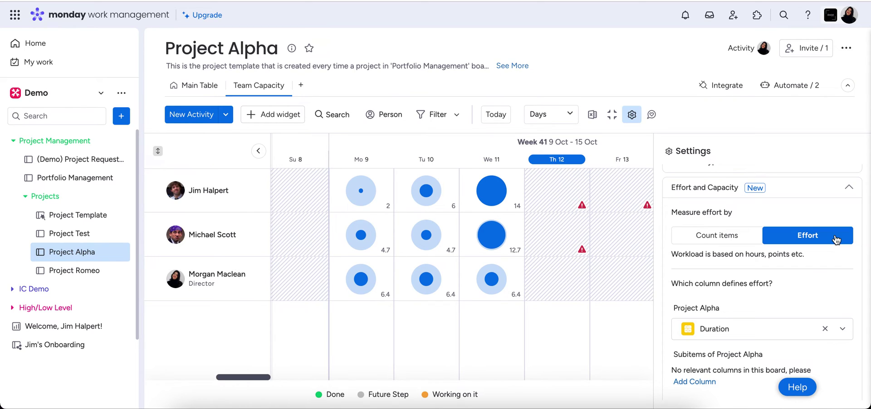
left_click(726, 234)
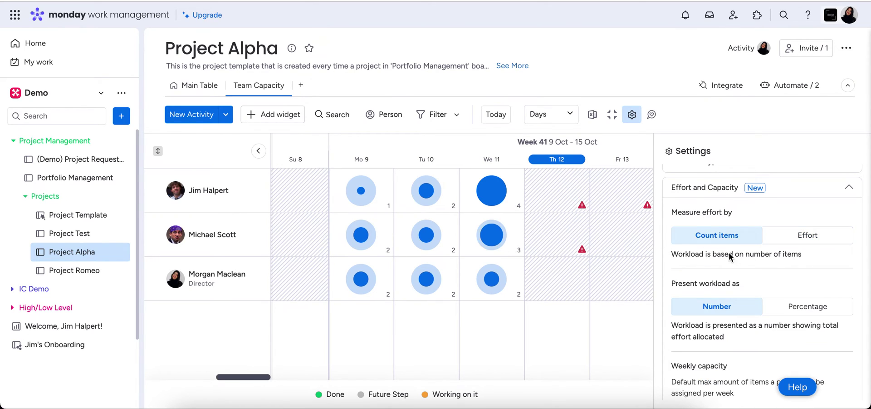
scroll(736, 261, "down", 2)
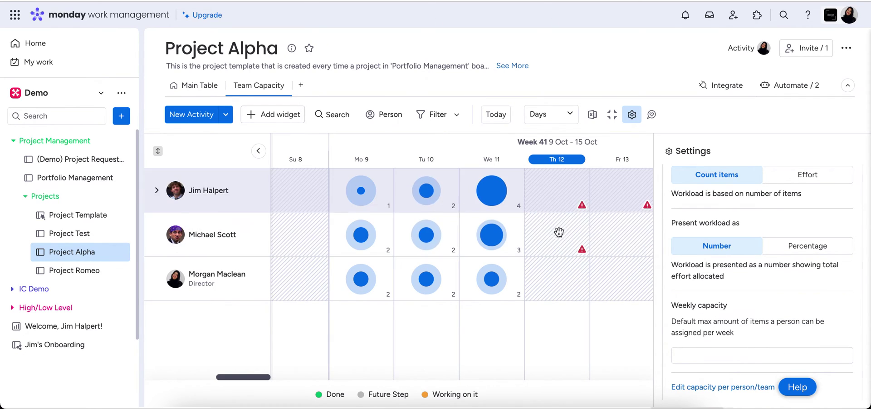
left_click(794, 254)
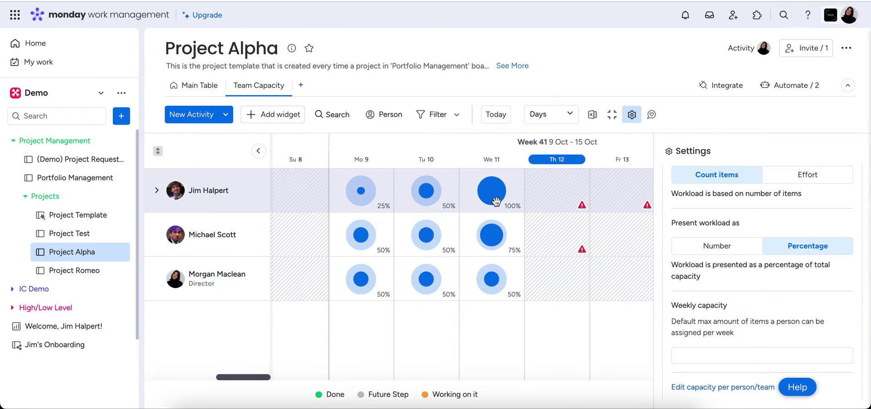
left_click(705, 252)
- Turn off the shared default weekly capacity and set individual capacities of 5 items for the Director and 3 for each other member
scroll(737, 285, "down", 1)
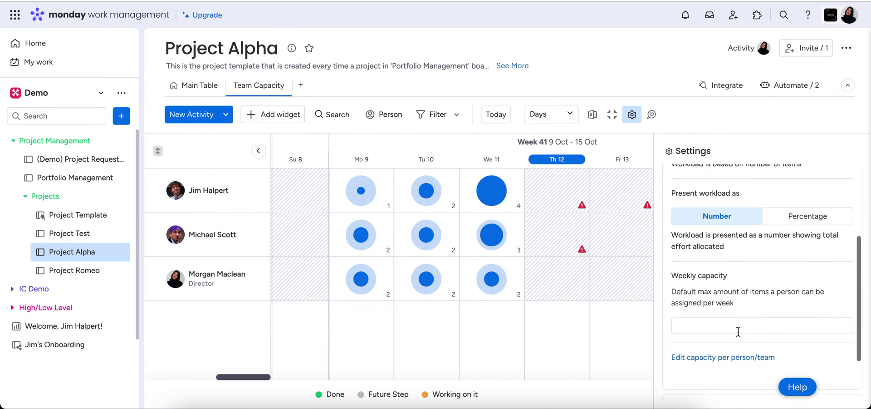
left_click(738, 359)
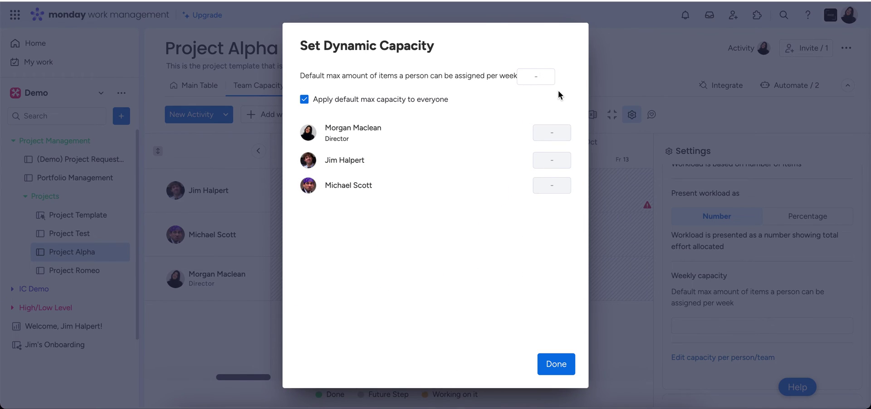
left_click(304, 99)
left_click(550, 130)
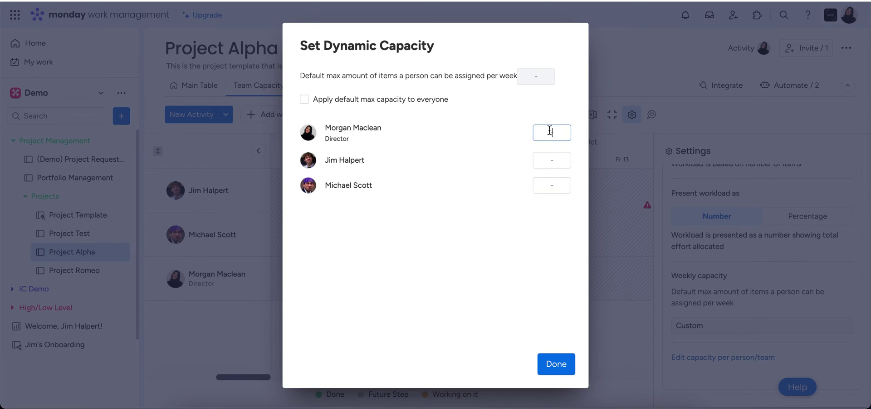
type("5")
left_click(553, 157)
type("3")
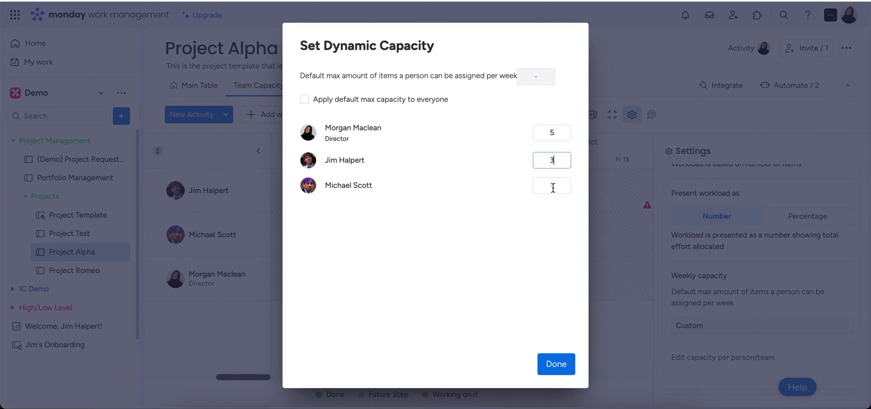
left_click(554, 186)
type("3")
left_click(555, 368)
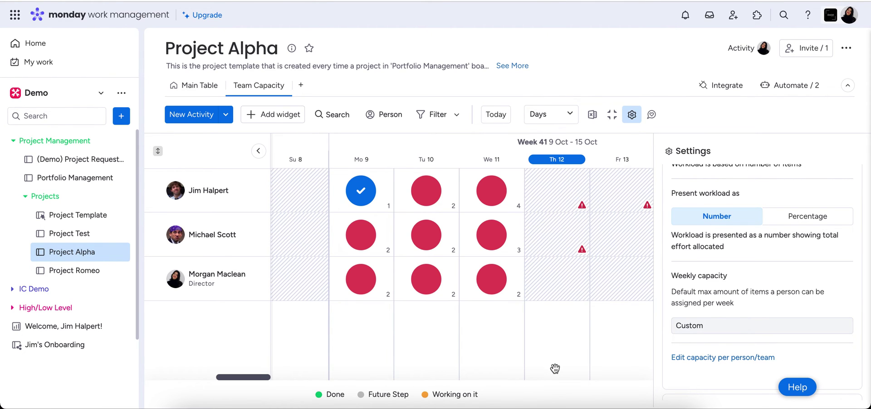
- Examine the first team member's assigned items against capacity for 10 and 11 October, and review the remaining capacity settings
mouse_move(429, 191)
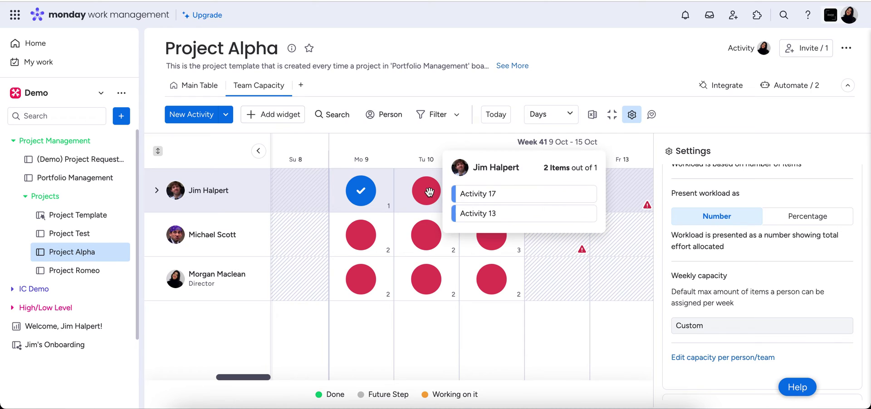
mouse_move(498, 194)
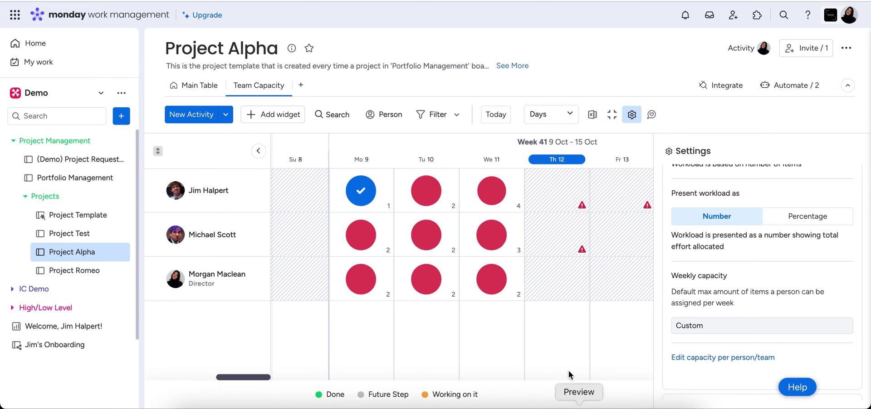
scroll(721, 279, "down", 2)
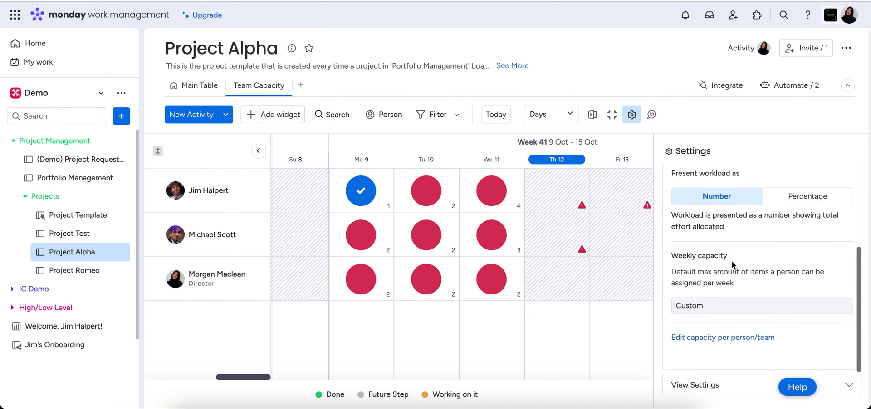
- Review the Resource type settings of the Workload widget, collapse that section and close the widget's settings
scroll(726, 272, "up", 5)
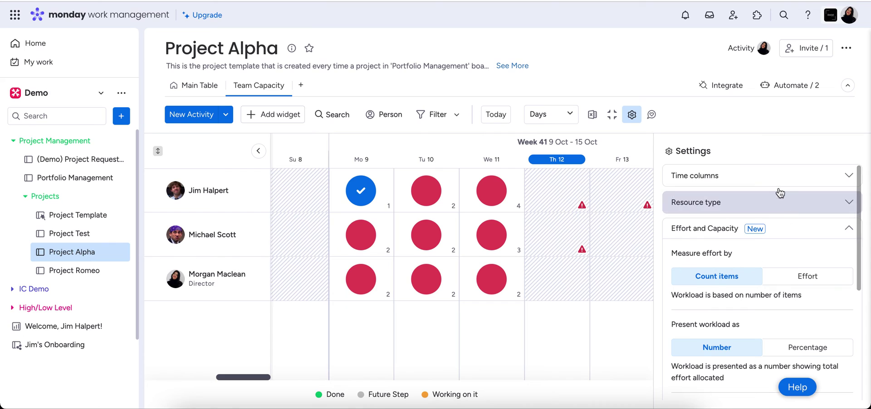
left_click(736, 204)
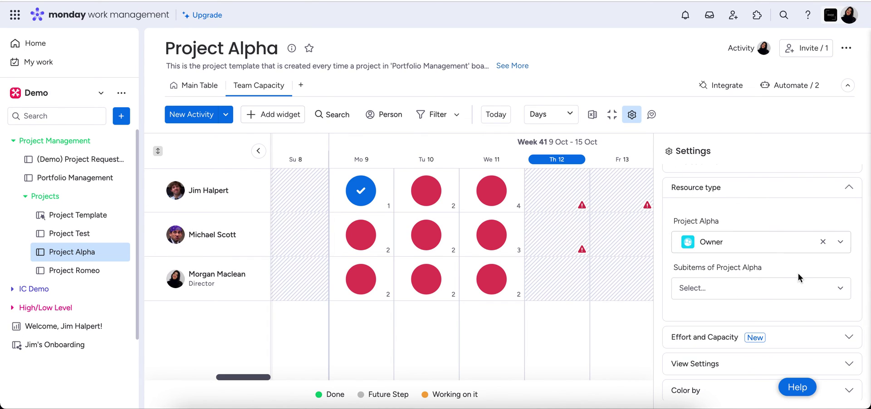
left_click(850, 191)
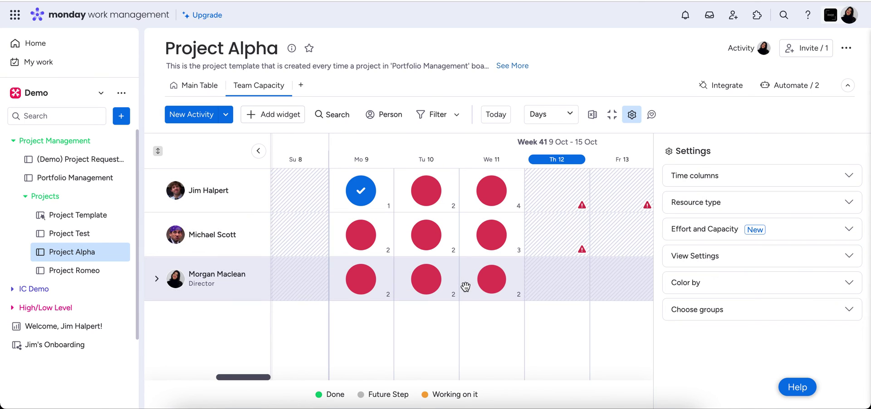
left_click(632, 116)
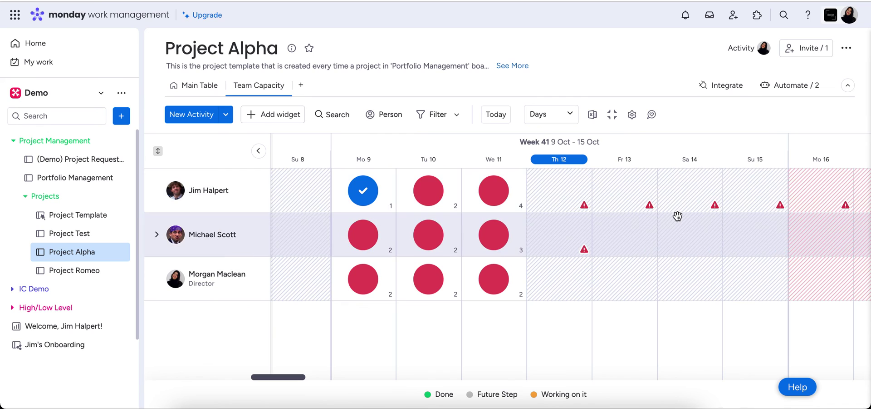
- Examine the team's daily workload on the timeline from week 40 through week 42
scroll(676, 218, "right", 7)
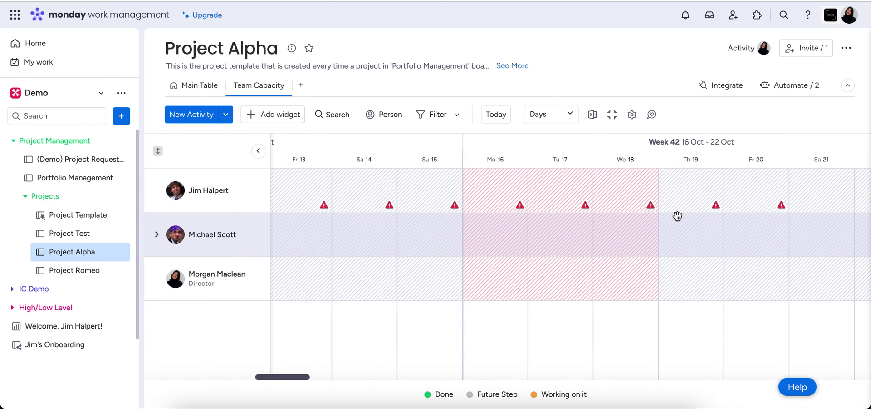
scroll(379, 249, "left", 2)
scroll(380, 249, "left", 10)
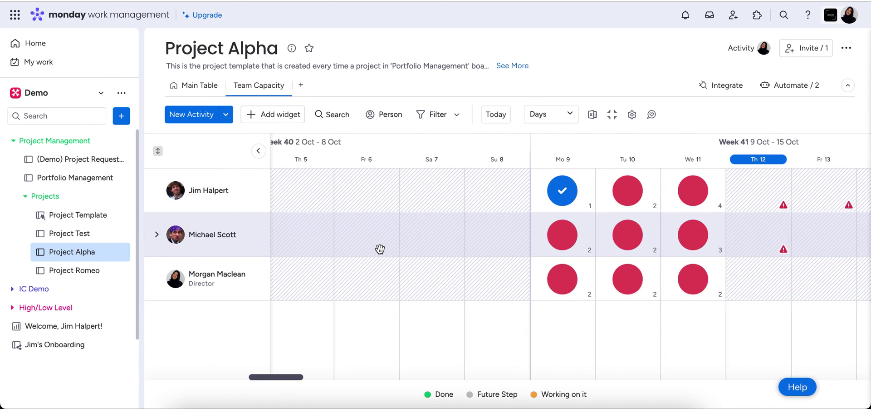